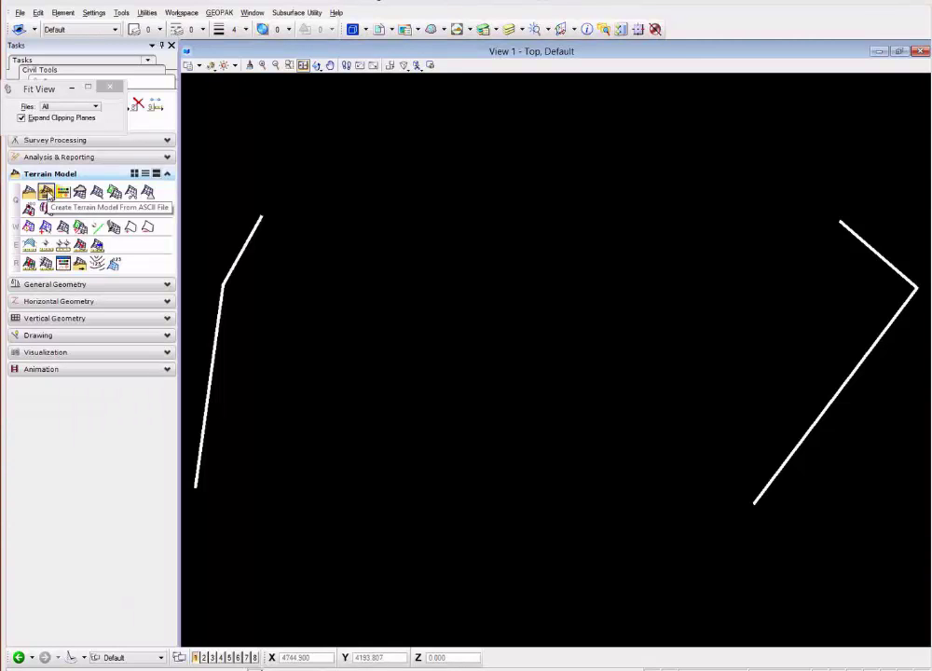
# Step: Choose Smritivan_point_file(1).TXT as the source file for a terrain model from ASCII
pyautogui.click(47, 193)
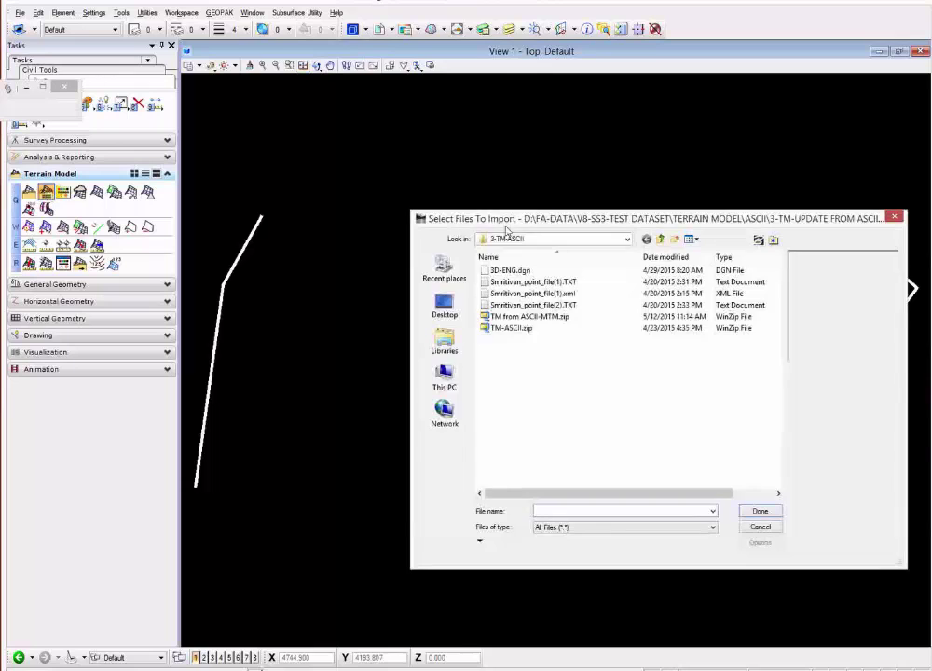
pyautogui.moveTo(528, 226); pyautogui.dragTo(450, 172)
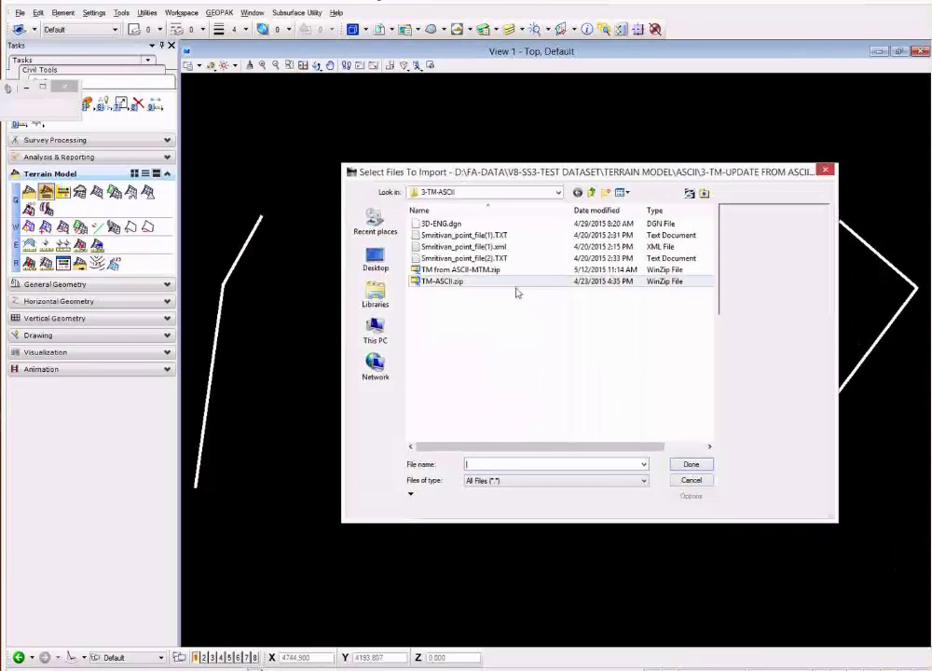
pyautogui.click(445, 236)
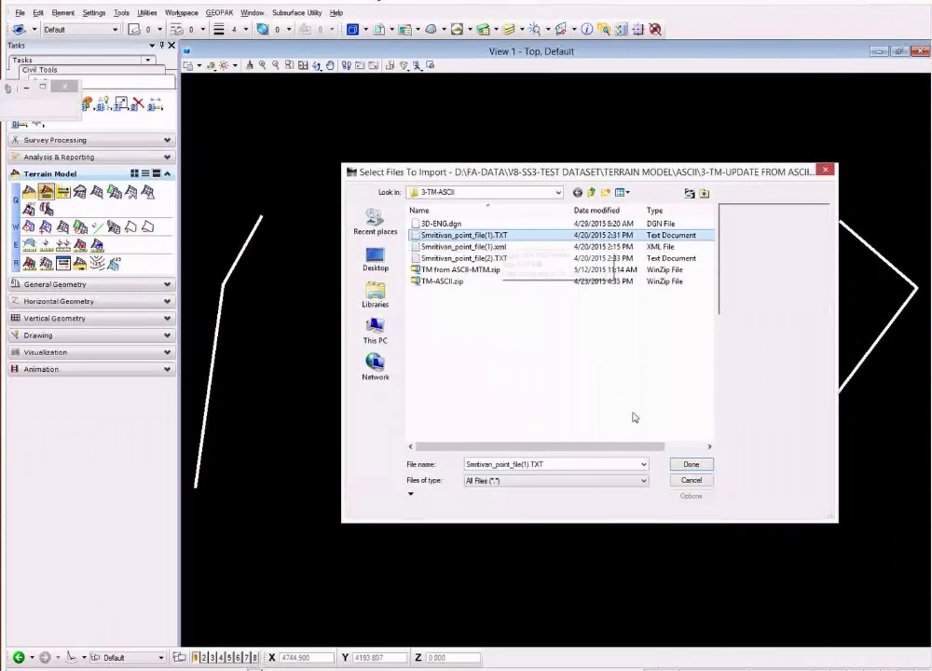
pyautogui.click(692, 465)
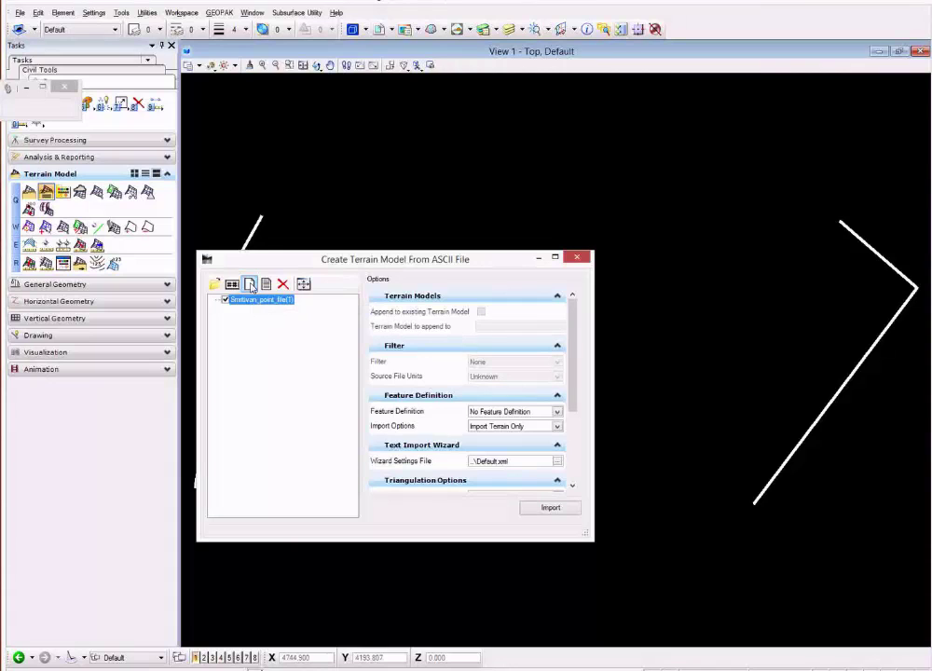
# Step: Launch the Create Text Import Settings File wizard and preview the point file's lines
pyautogui.click(251, 285)
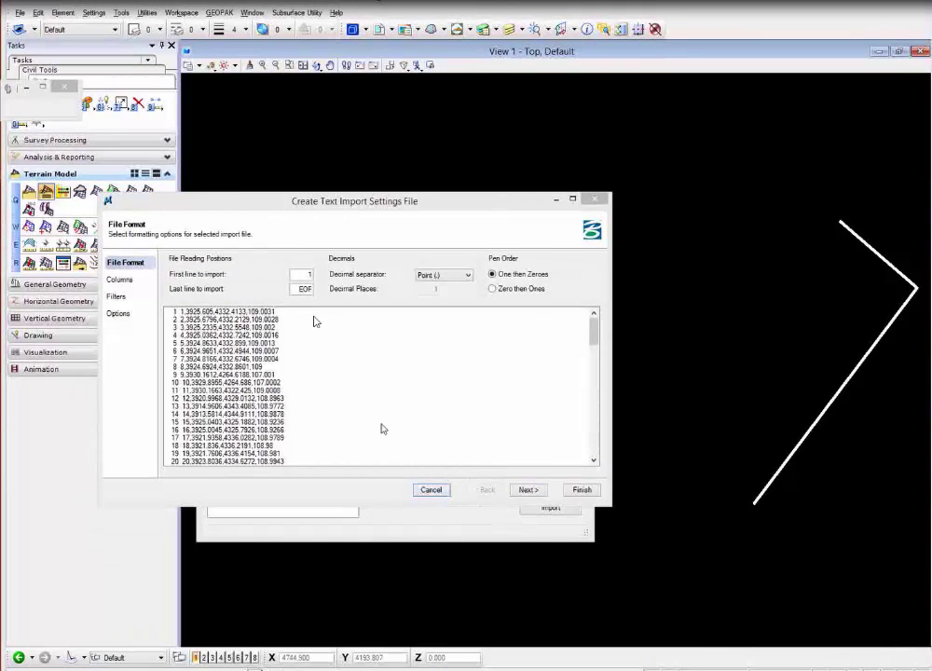
pyautogui.click(445, 274)
# Step: Set the feature type to Spot and split columns at commas instead of spaces
pyautogui.click(528, 491)
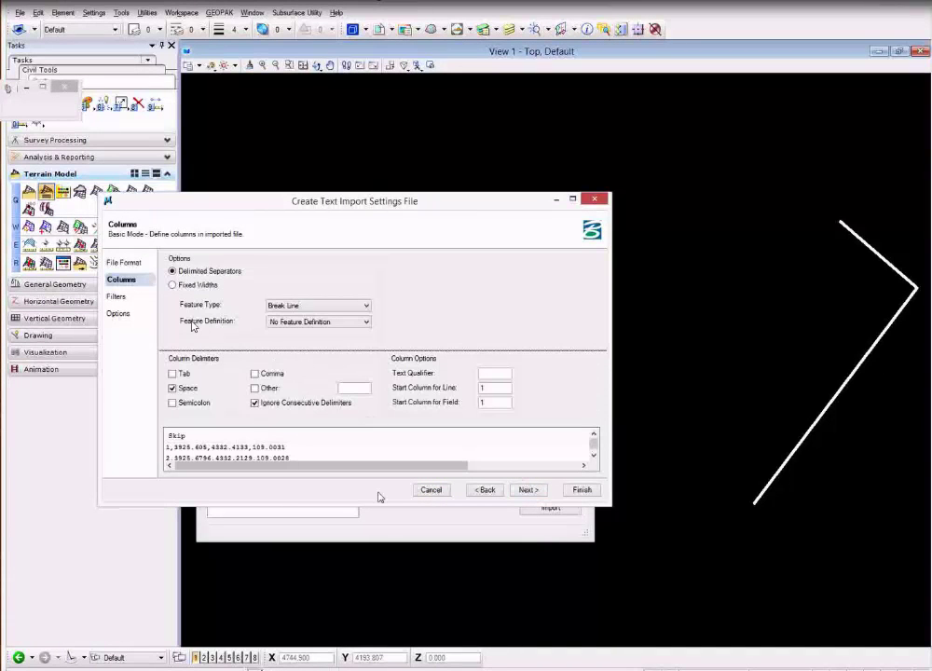
pyautogui.moveTo(379, 505); pyautogui.dragTo(388, 618)
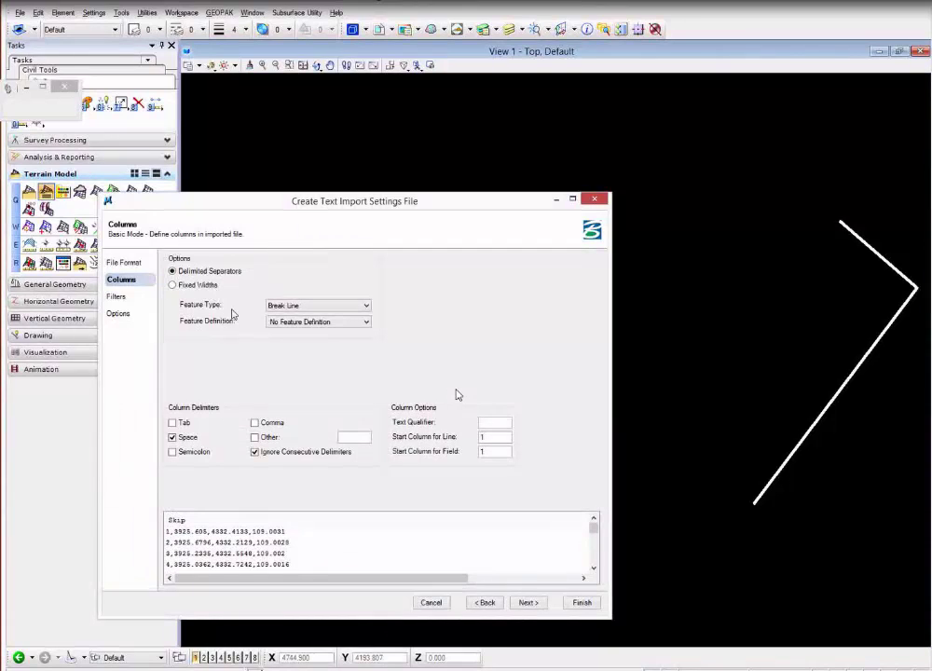
pyautogui.click(367, 306)
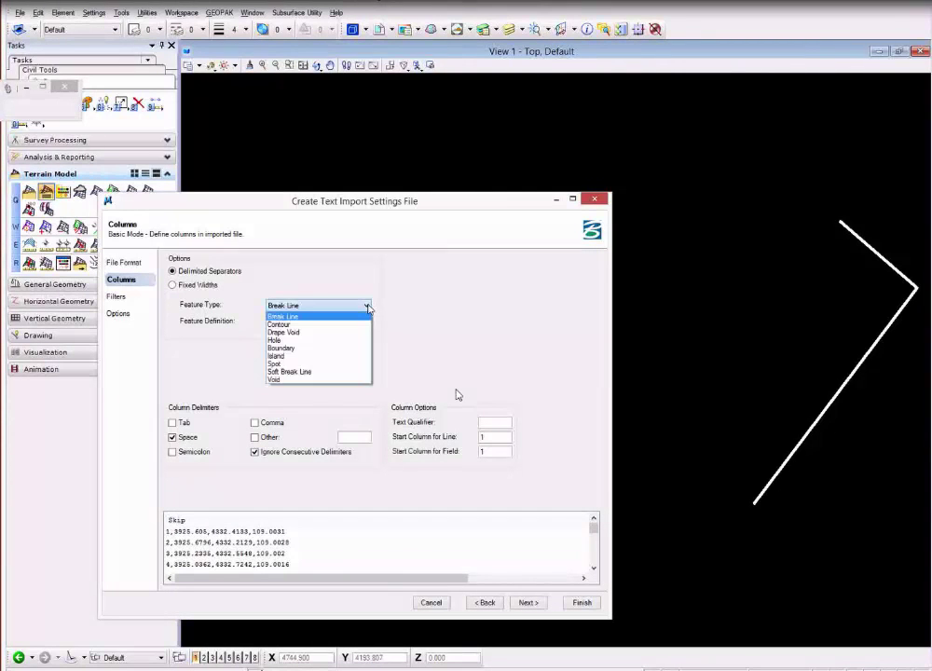
pyautogui.click(277, 365)
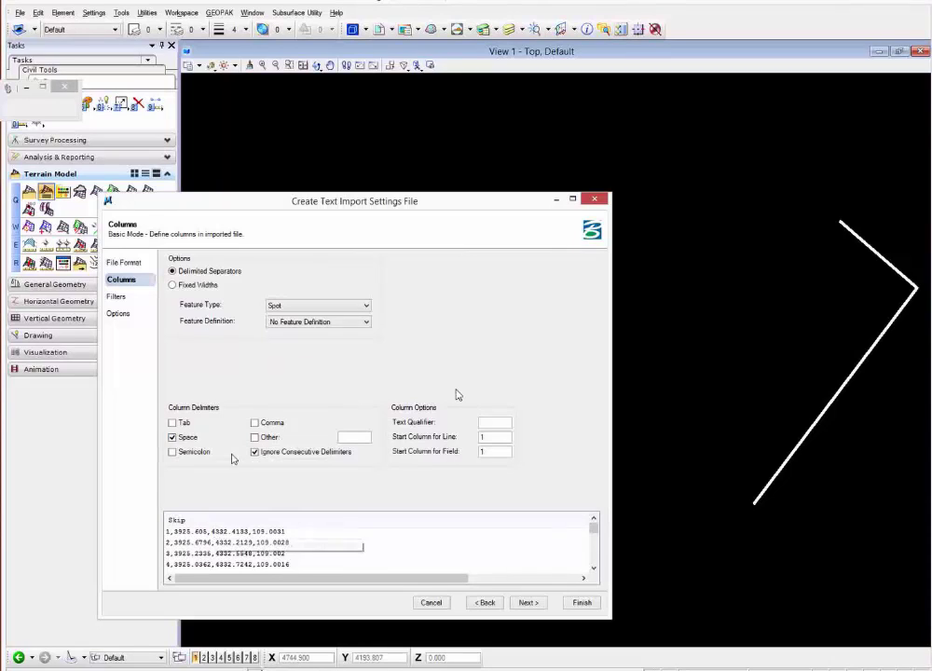
pyautogui.click(254, 422)
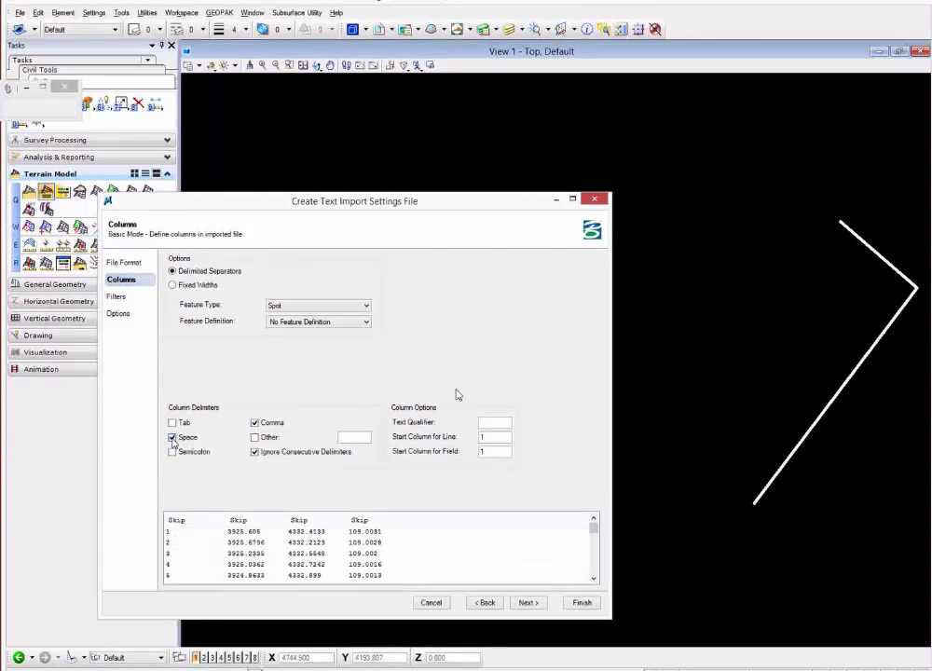
pyautogui.click(186, 438)
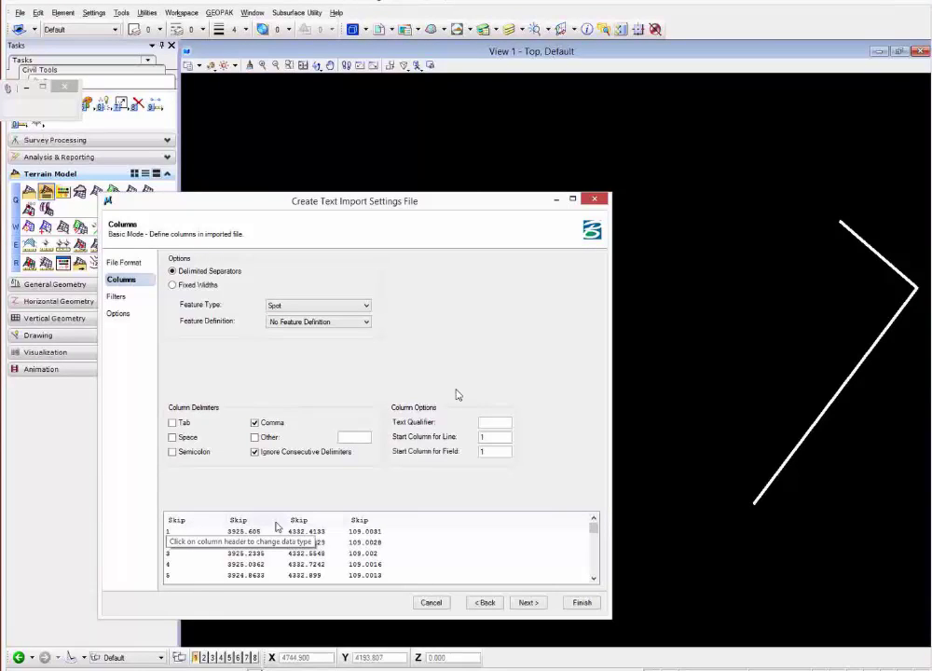
# Step: Keep the first preview column as Skip after glancing at the Filters step
pyautogui.click(203, 519)
pyautogui.click(204, 528)
pyautogui.click(529, 603)
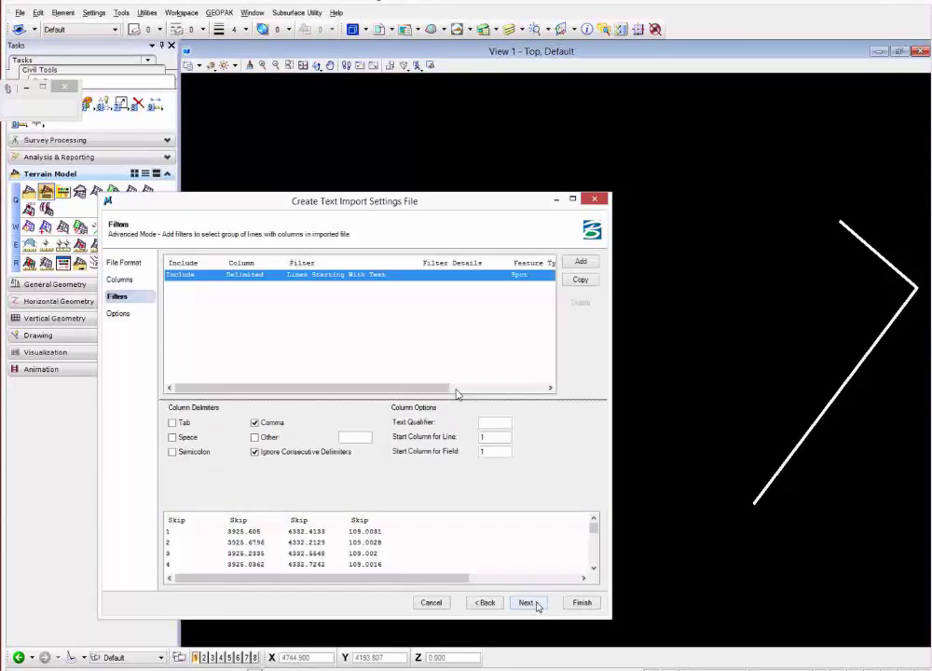
pyautogui.click(486, 603)
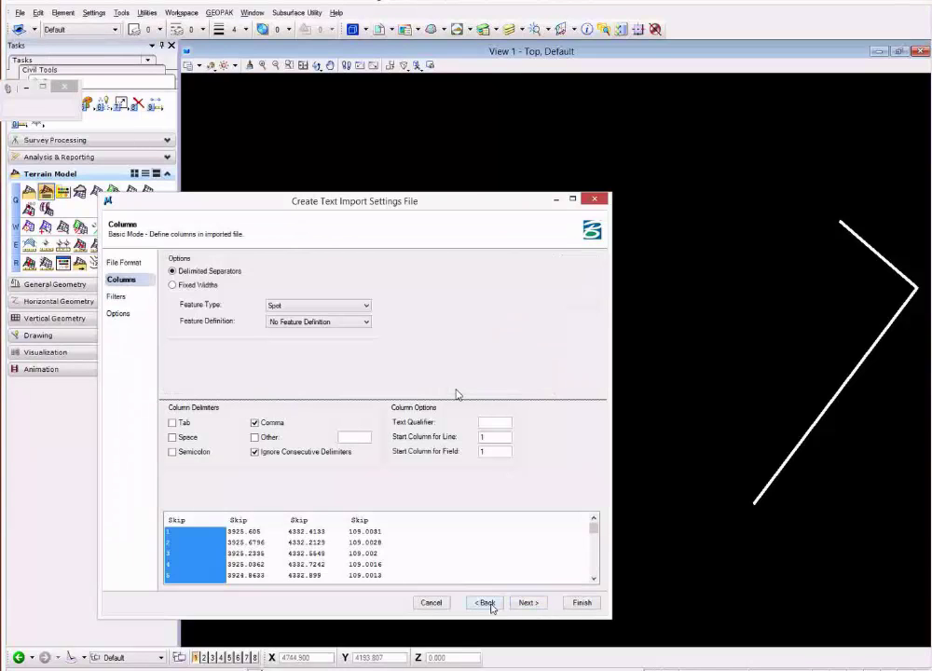
pyautogui.click(215, 520)
pyautogui.click(220, 518)
pyautogui.click(244, 526)
# Step: Set columns two to four to Northing, Easting and Elevation, then finish the wizard
pyautogui.click(241, 520)
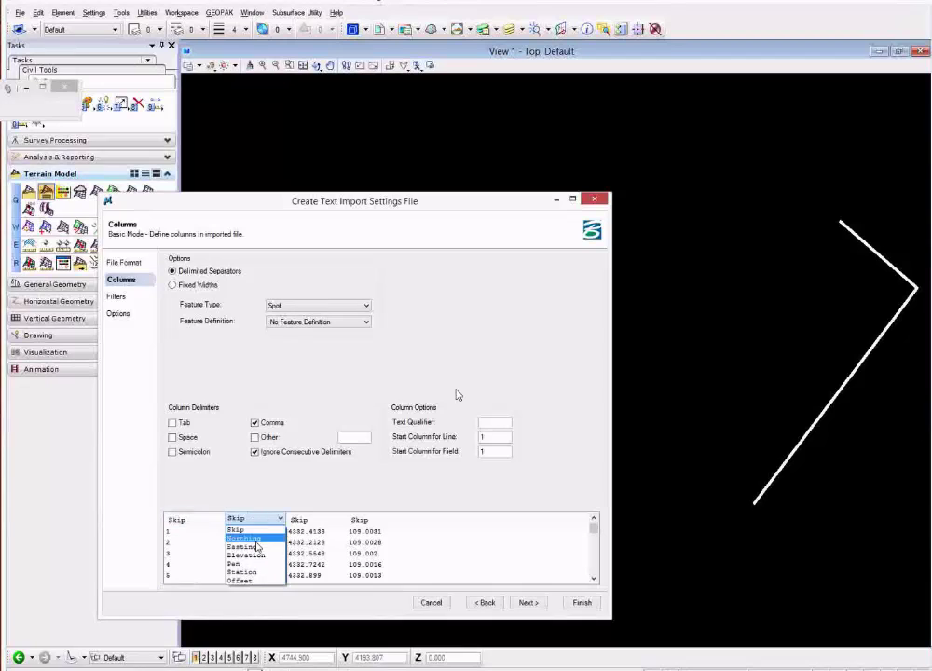
pyautogui.click(257, 541)
pyautogui.click(320, 520)
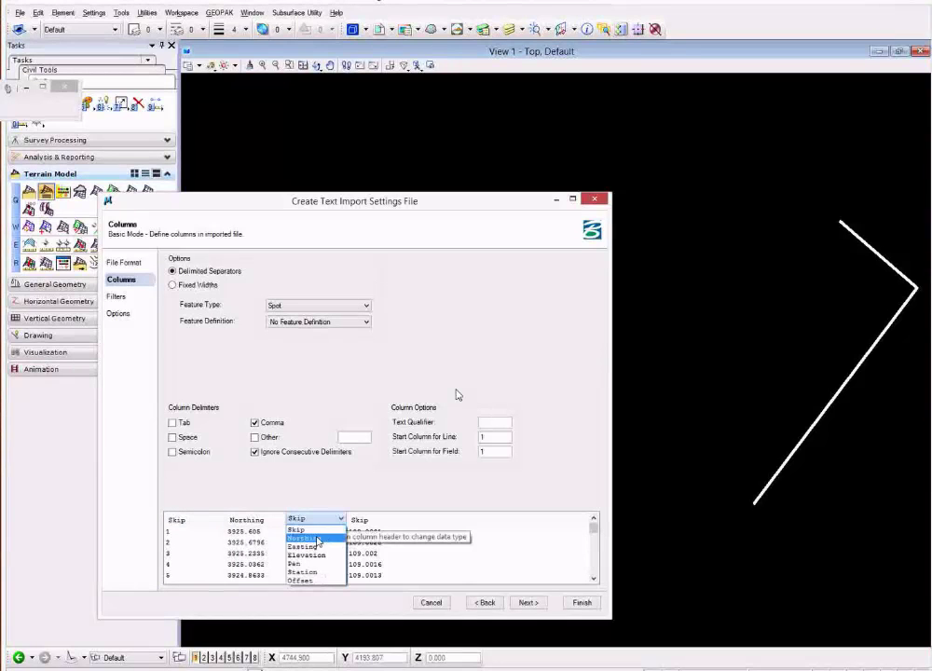
pyautogui.click(314, 548)
pyautogui.click(369, 520)
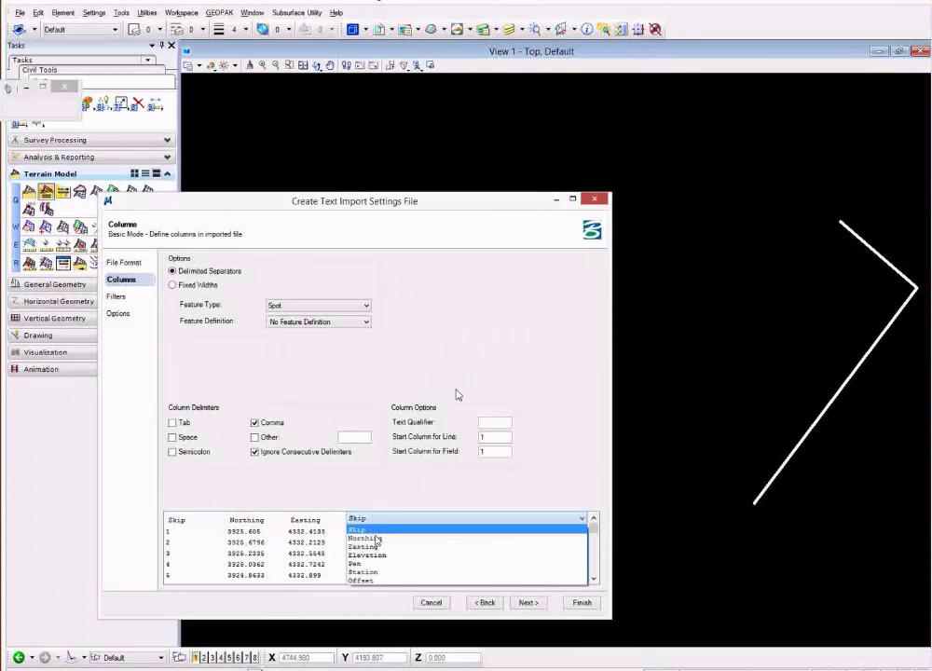
pyautogui.click(372, 555)
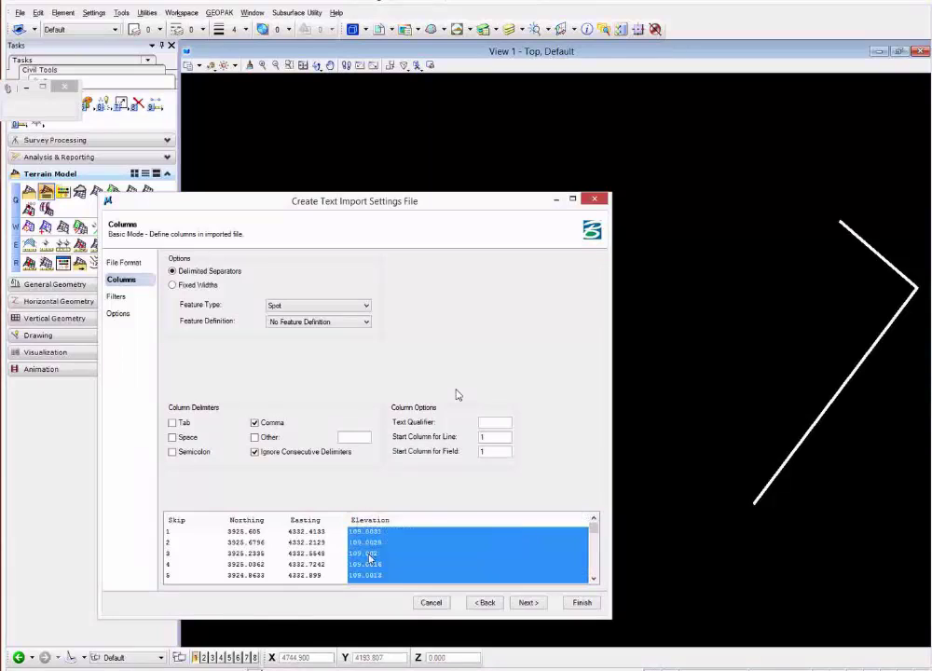
pyautogui.click(583, 603)
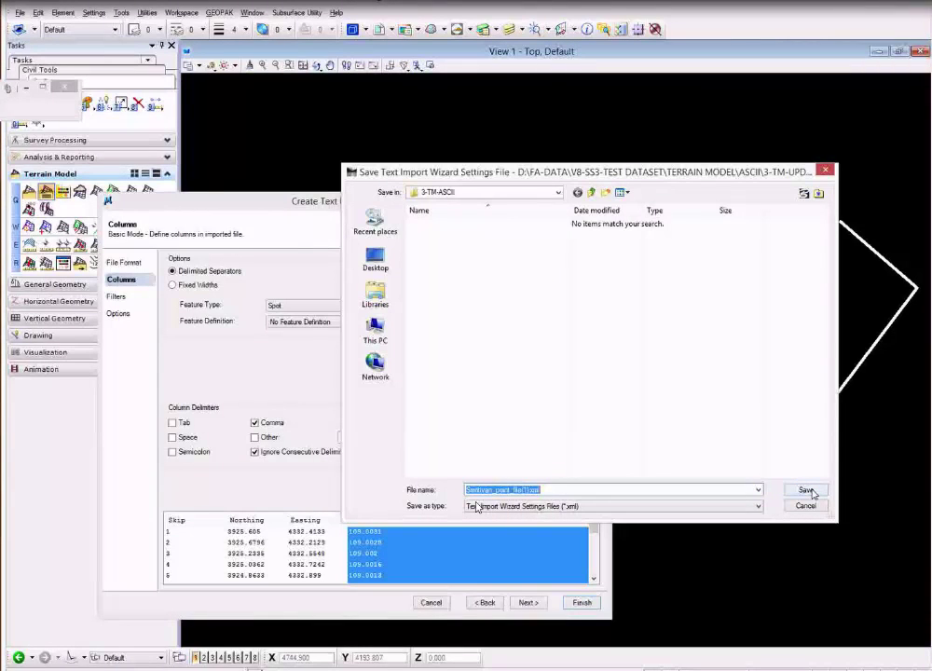
# Step: Save the import settings as Smritivan_point_file(1).xml
pyautogui.click(807, 491)
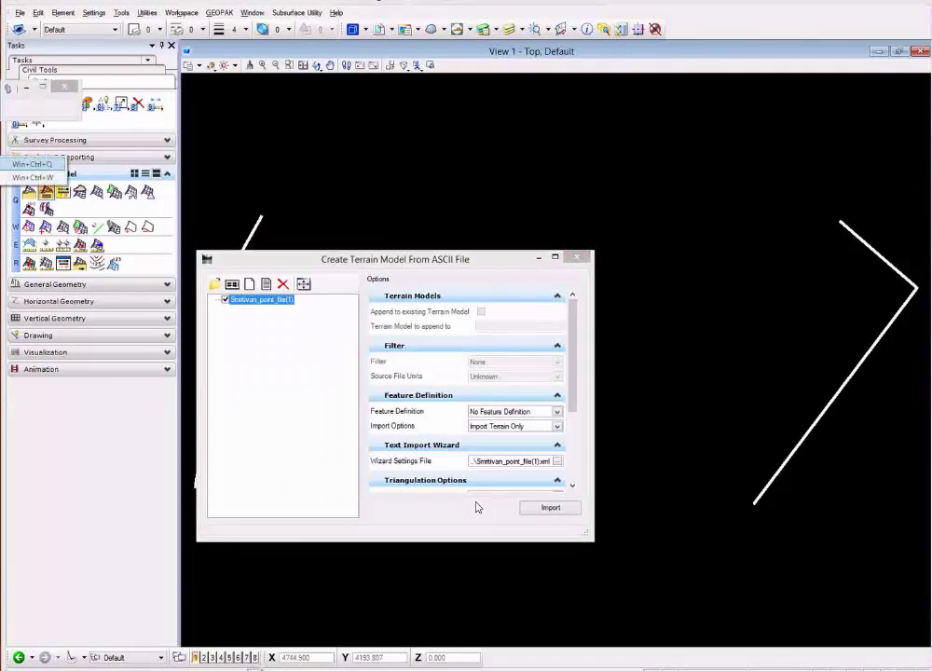
# Step: Use the Existing_Triangles feature definition and the Remove Slivers edge method
pyautogui.click(557, 412)
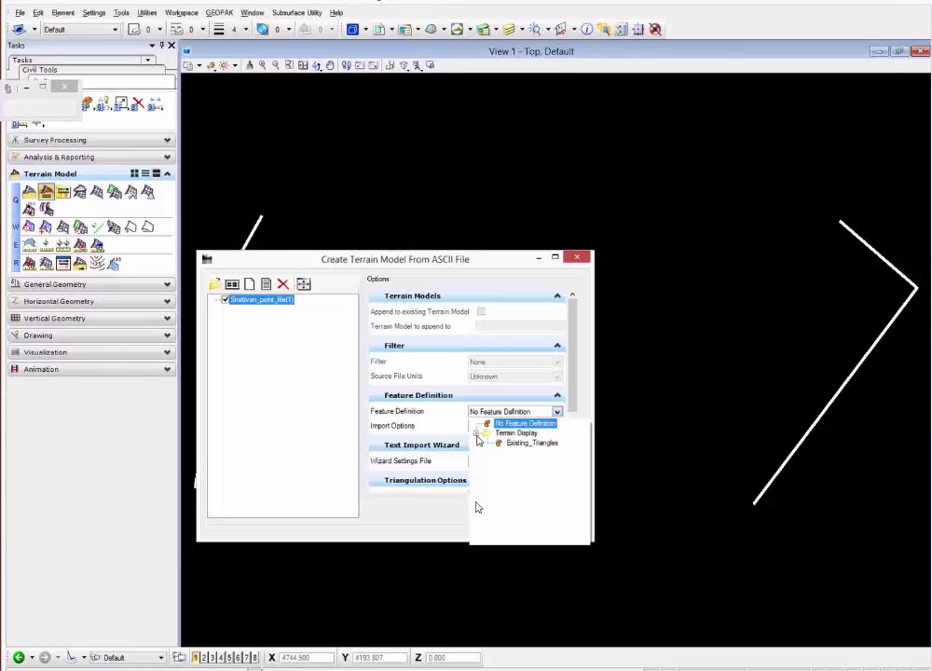
pyautogui.click(527, 443)
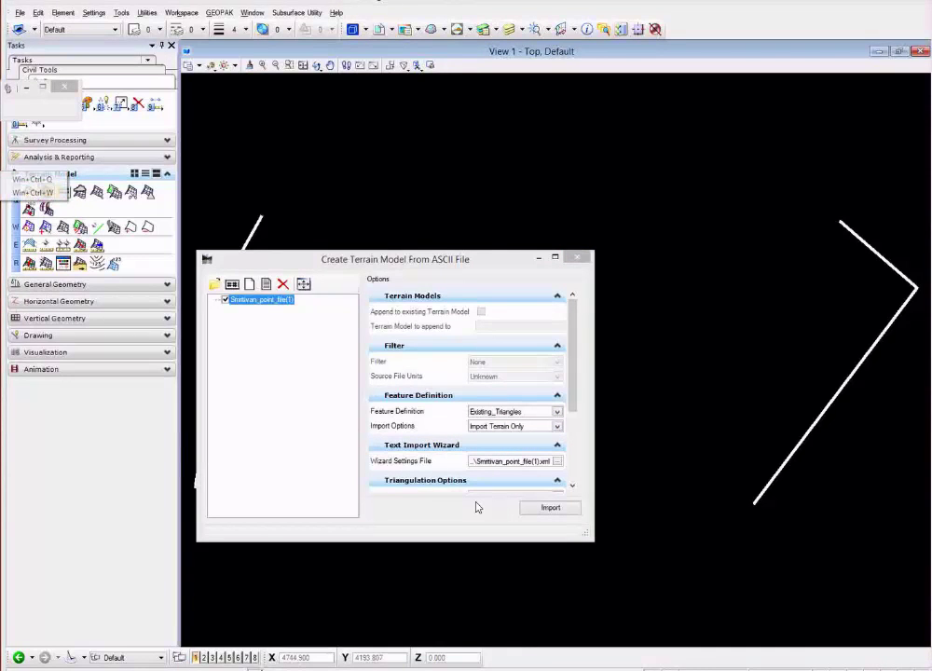
pyautogui.moveTo(592, 542); pyautogui.dragTo(649, 636)
pyautogui.click(612, 496)
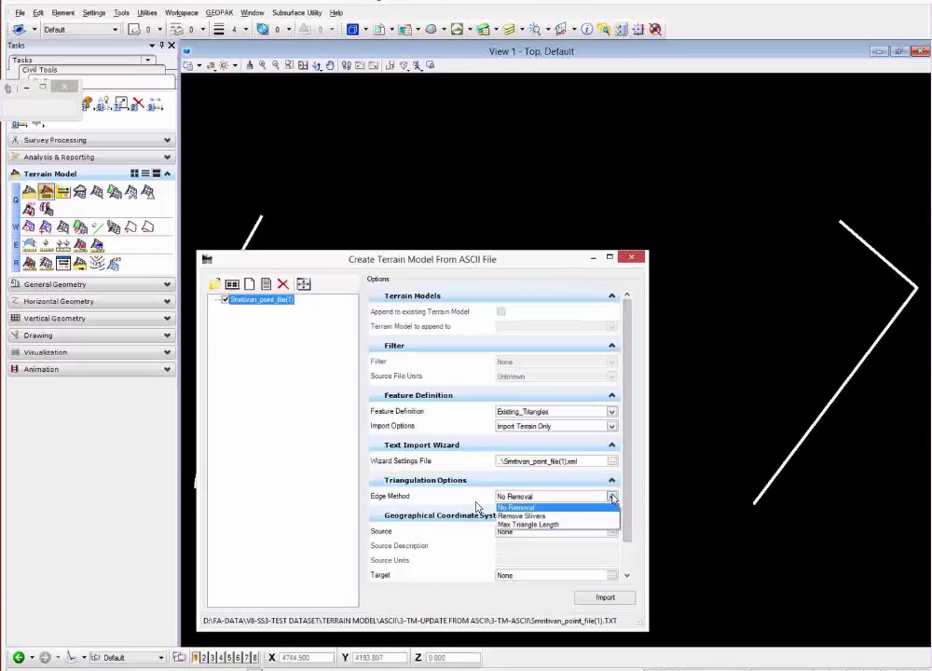
pyautogui.click(524, 515)
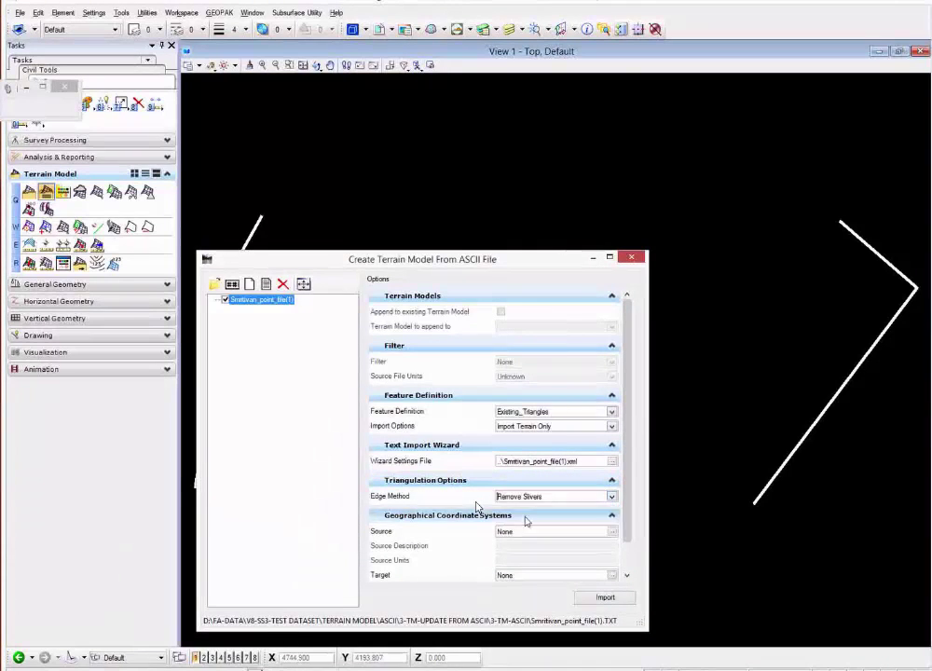
# Step: Import Smritivan_point_file(1) and inspect the resulting triangulated mesh in the top view
pyautogui.click(605, 599)
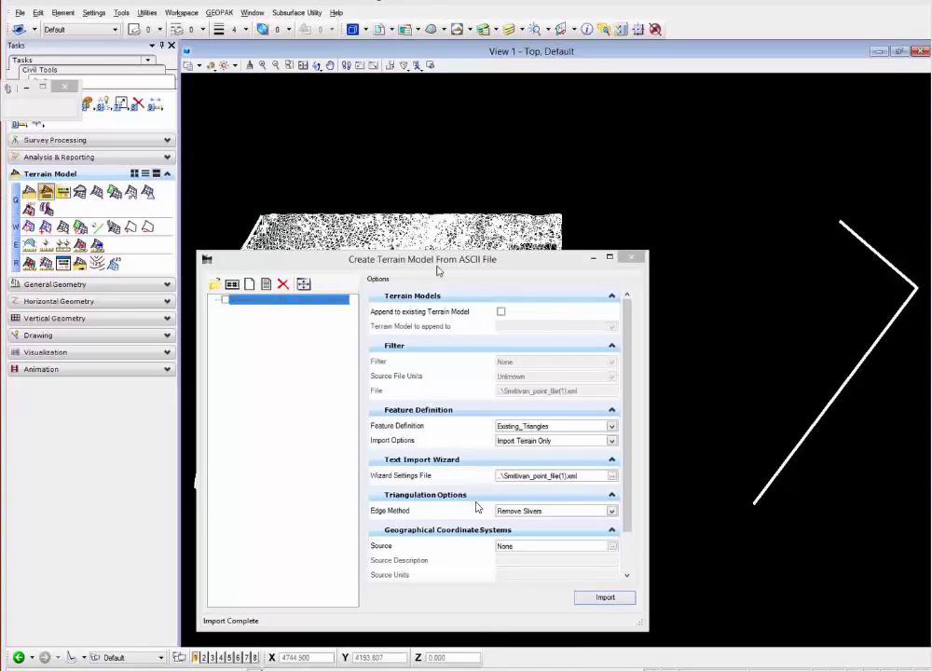
pyautogui.moveTo(499, 259); pyautogui.dragTo(910, 187)
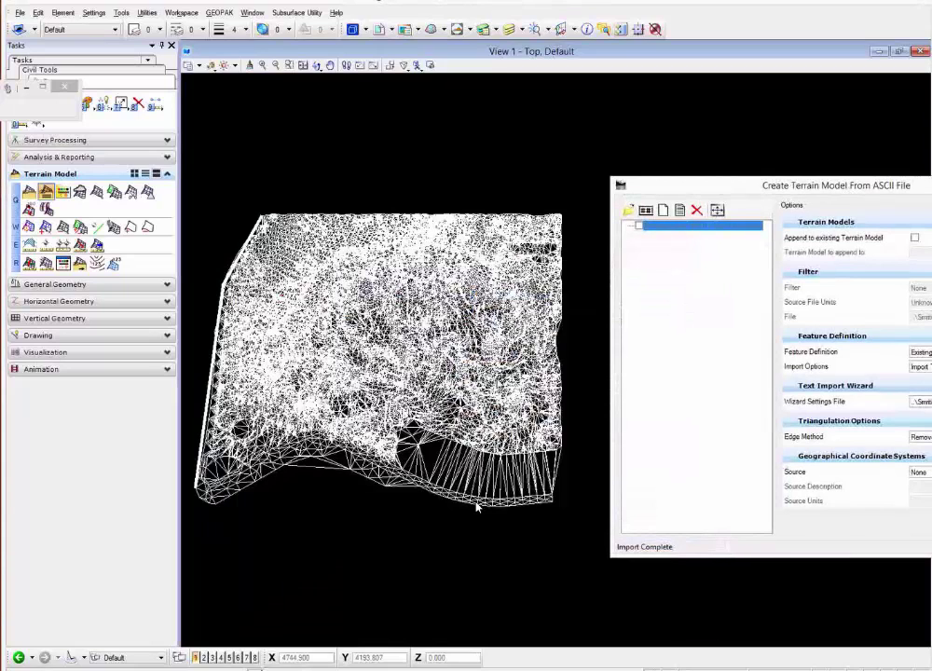
pyautogui.moveTo(728, 174); pyautogui.dragTo(381, 156)
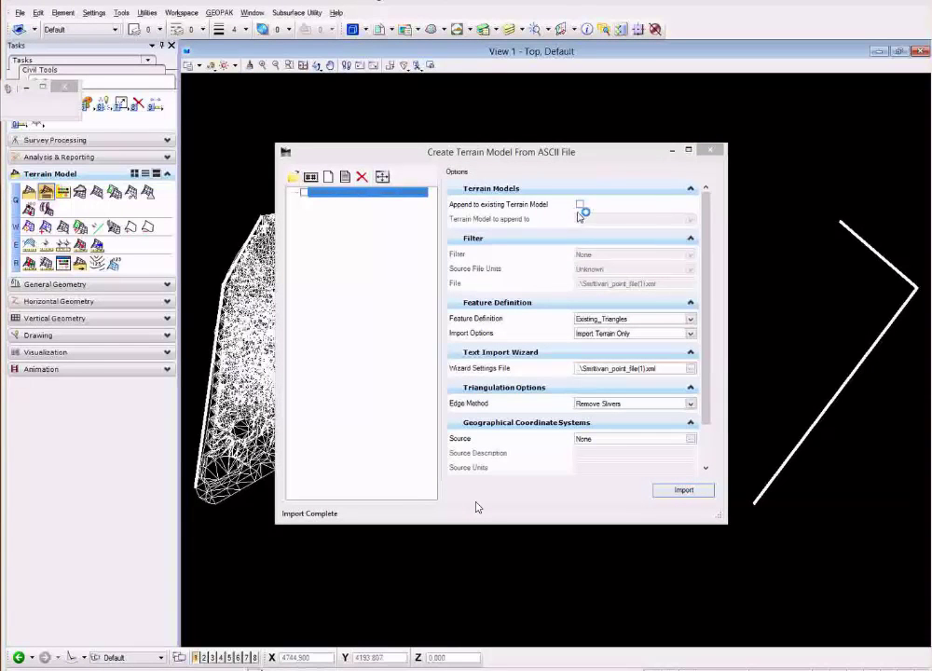
# Step: Add Smritivan_point_file(2).TXT and set it to append to the existing terrain model
pyautogui.click(294, 177)
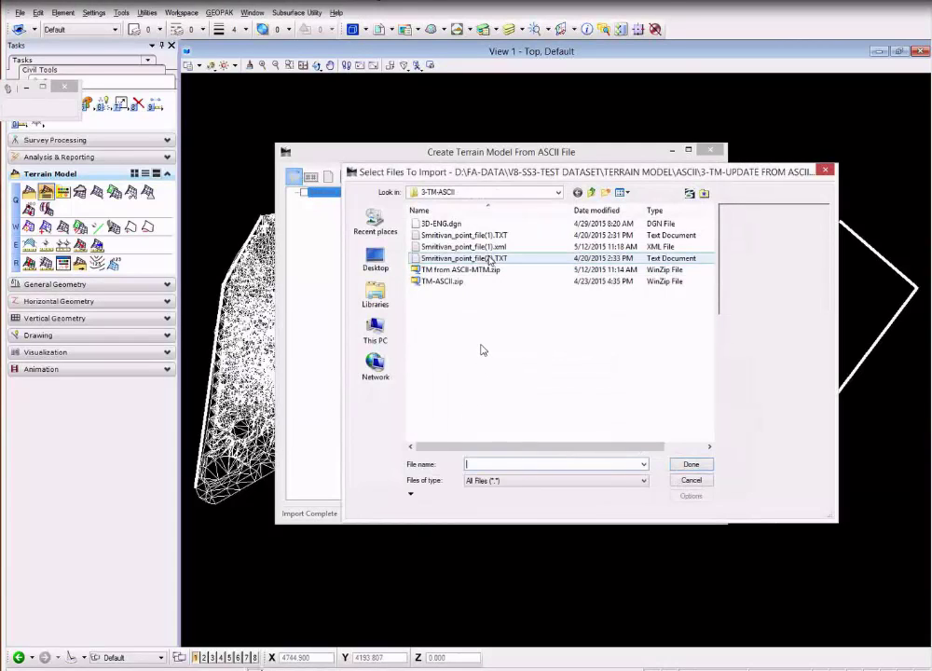
pyautogui.click(489, 259)
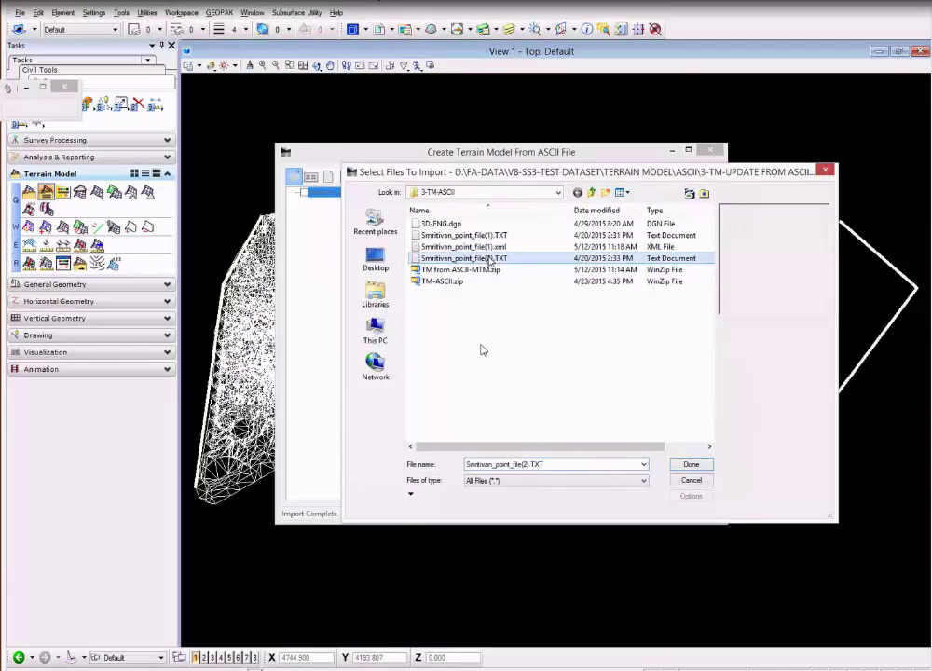
pyautogui.click(691, 465)
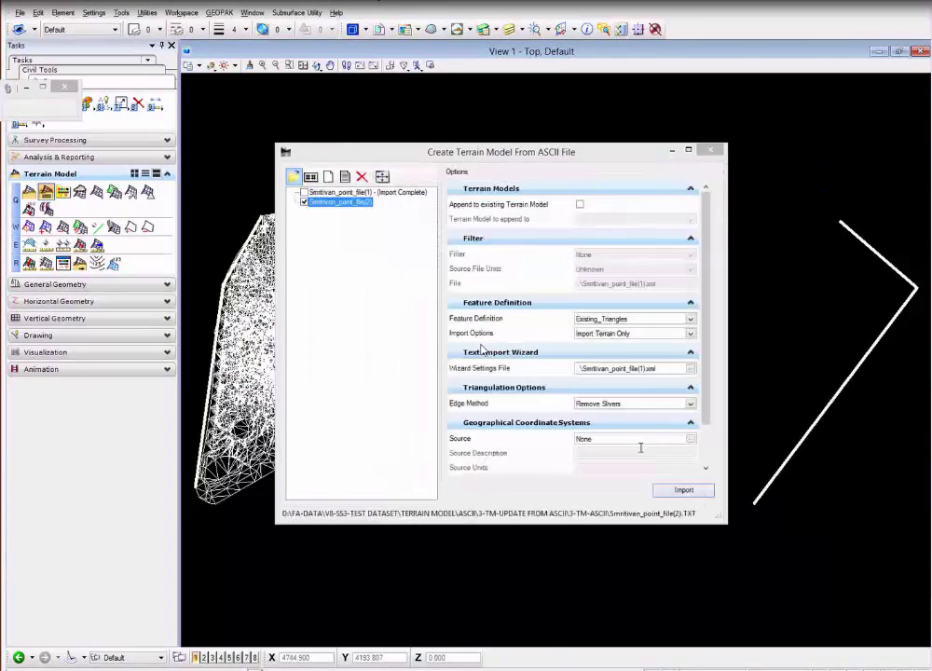
pyautogui.click(580, 205)
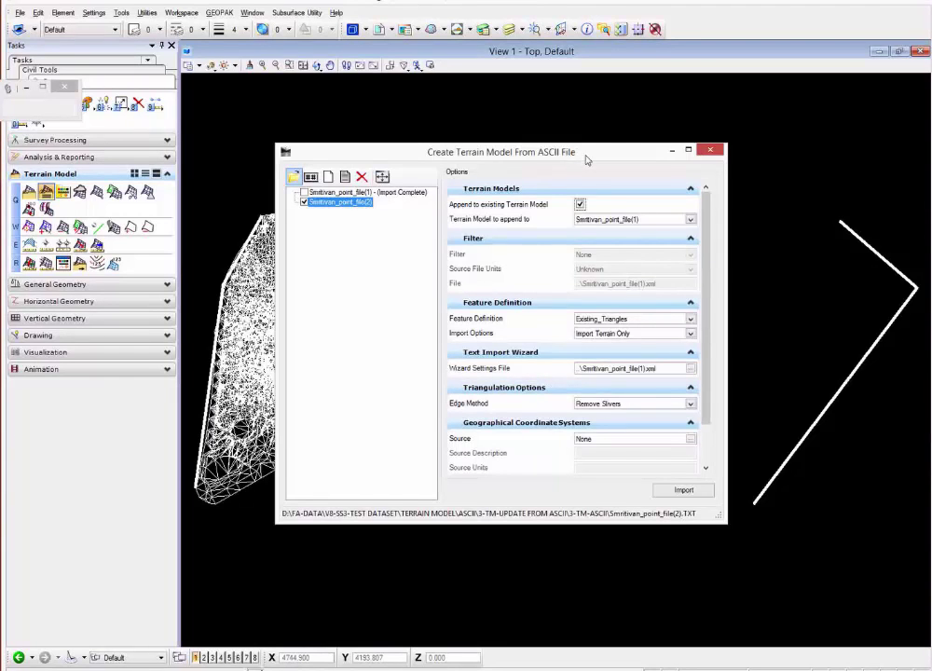
# Step: Import Smritivan_point_file(2), appending its points to the Smritivan_point_file(1) terrain
pyautogui.moveTo(587, 158); pyautogui.dragTo(570, 312)
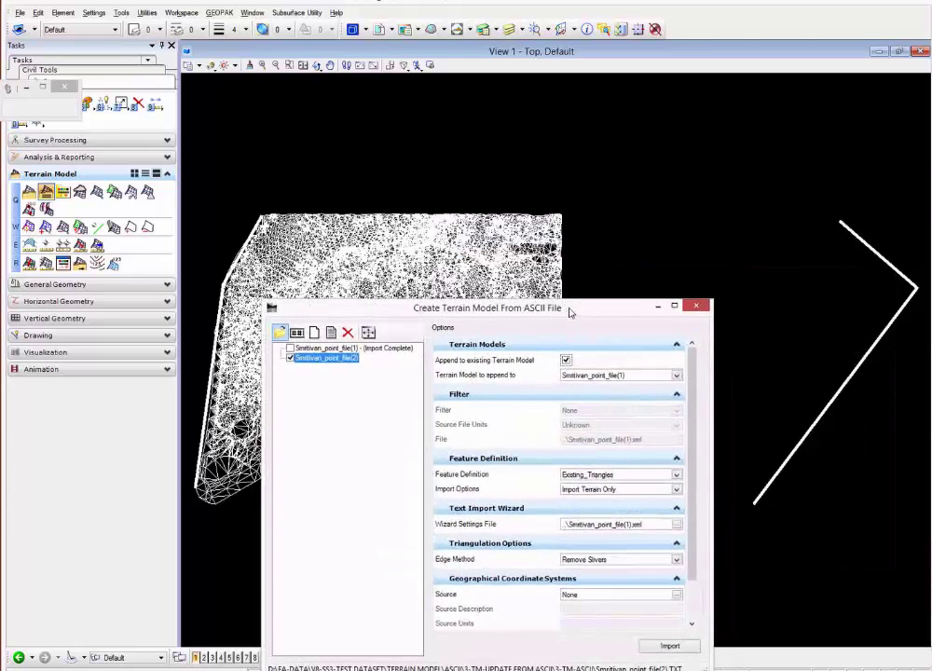
pyautogui.click(671, 646)
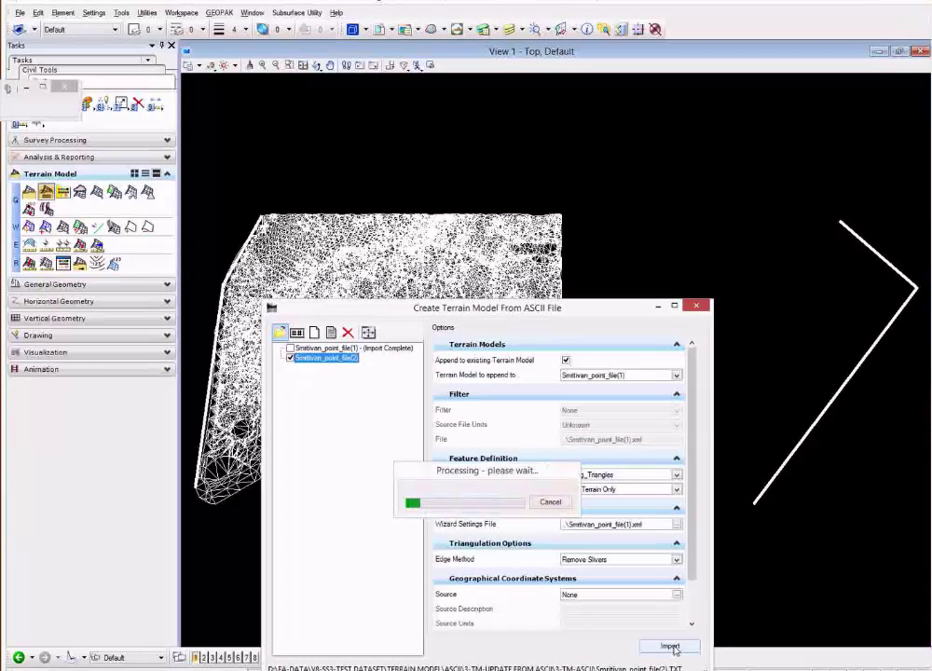